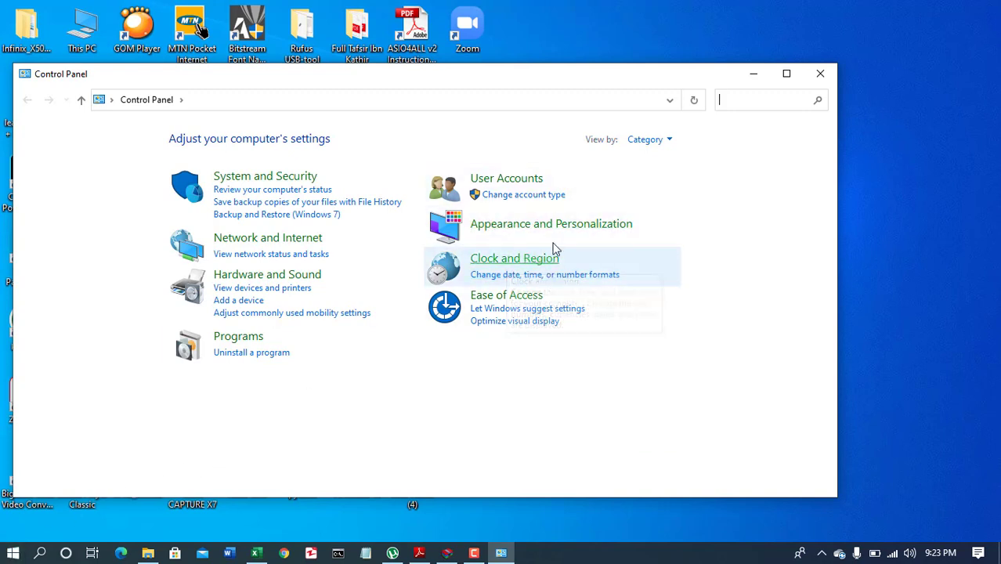
# Step: Show all Control Panel items as large icons and open the language preferences from the Region settings
pyautogui.click(654, 141)
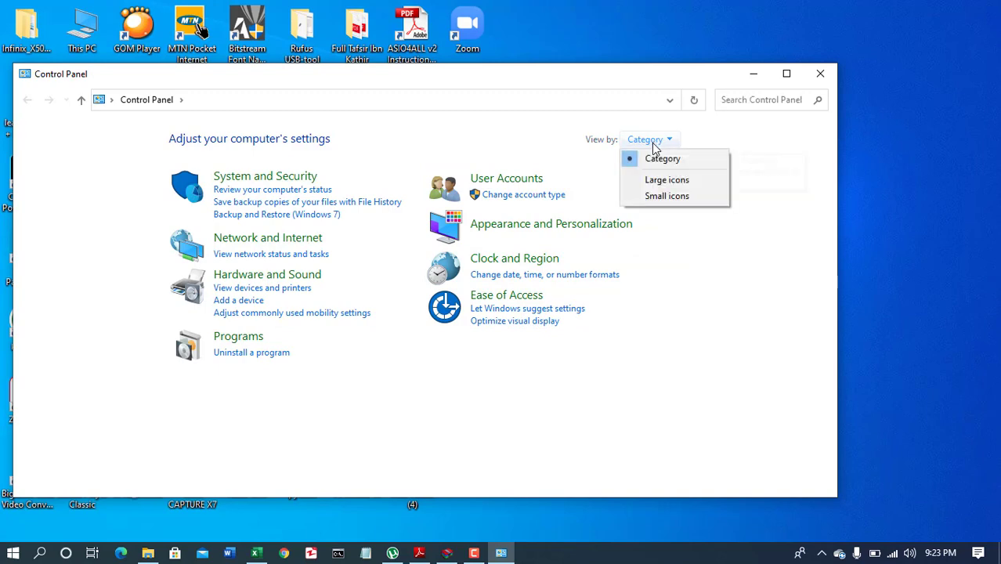
pyautogui.click(657, 181)
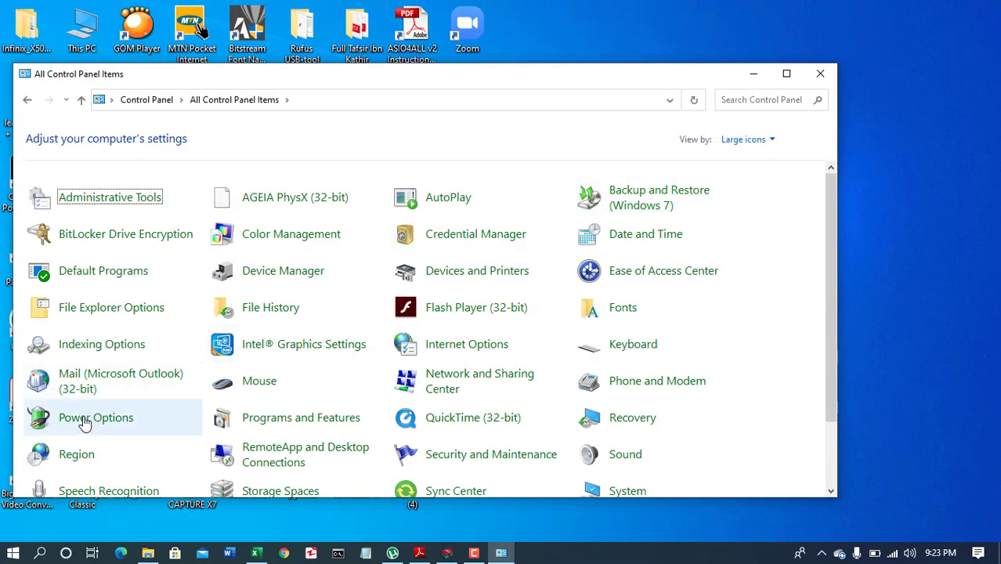
pyautogui.click(78, 457)
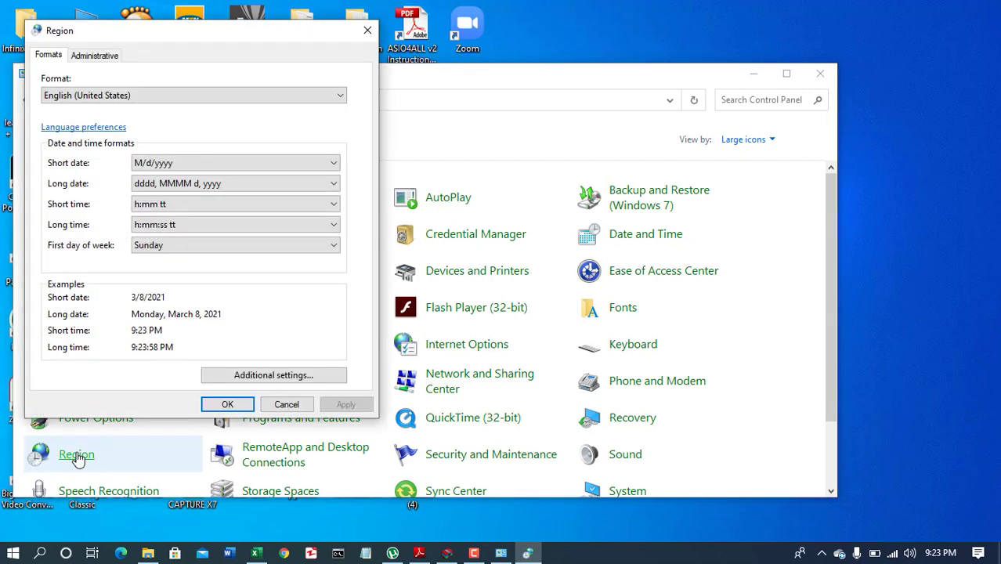
pyautogui.click(62, 131)
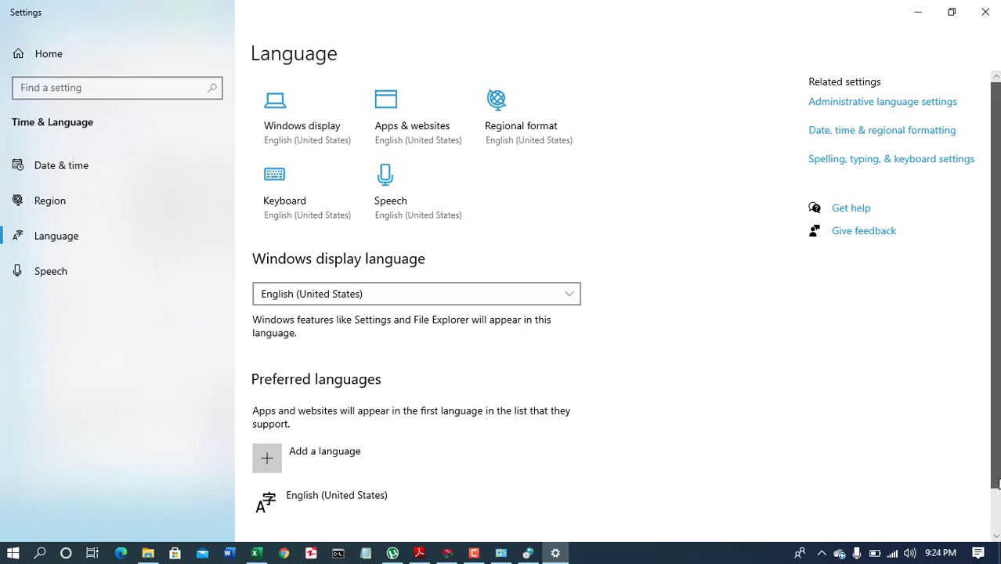
# Step: Add Arabic (Saudi Arabia) to the preferred languages and install its language features
pyautogui.moveTo(997, 483); pyautogui.dragTo(998, 526)
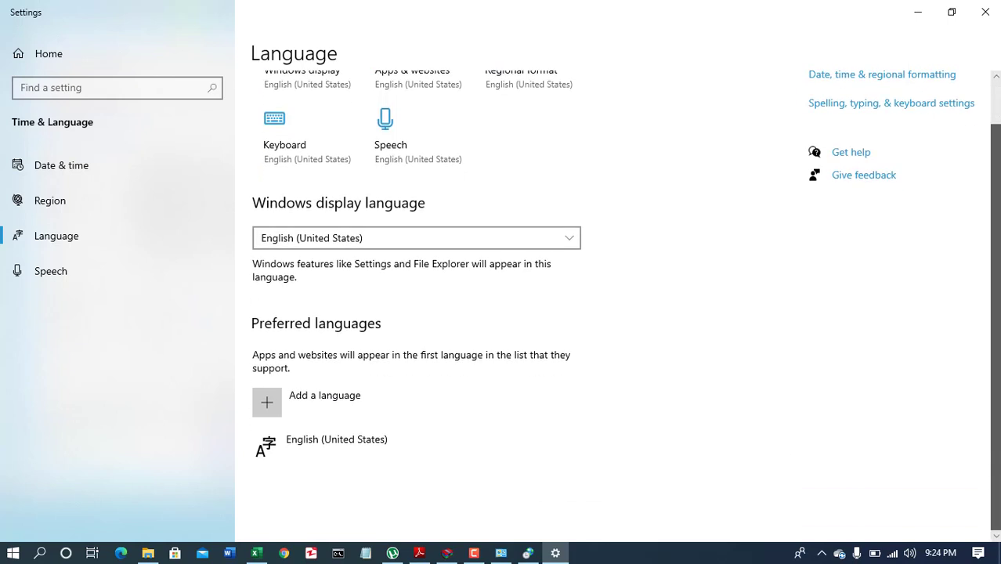
pyautogui.click(319, 398)
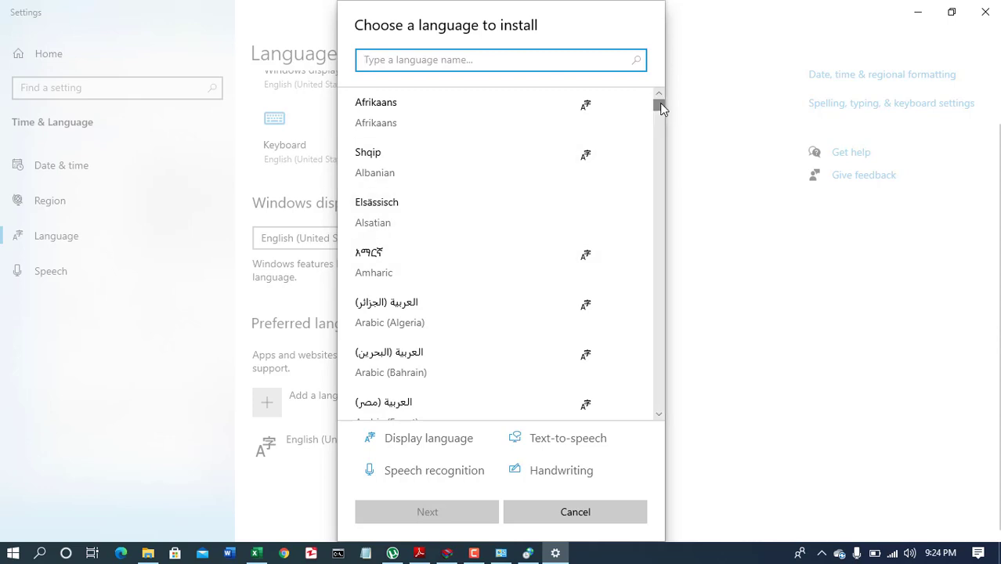
pyautogui.moveTo(660, 103); pyautogui.dragTo(661, 128)
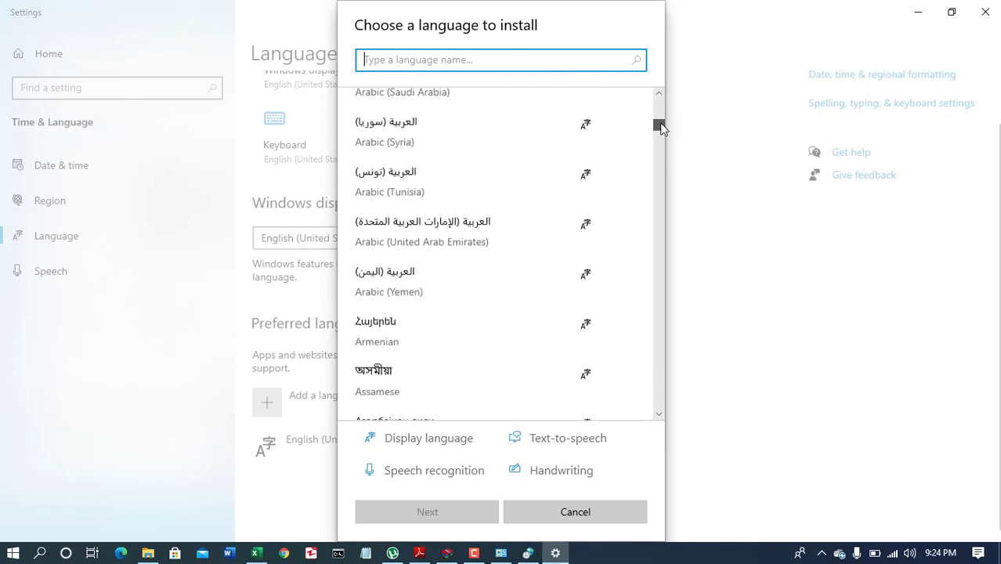
pyautogui.moveTo(661, 128); pyautogui.dragTo(662, 126)
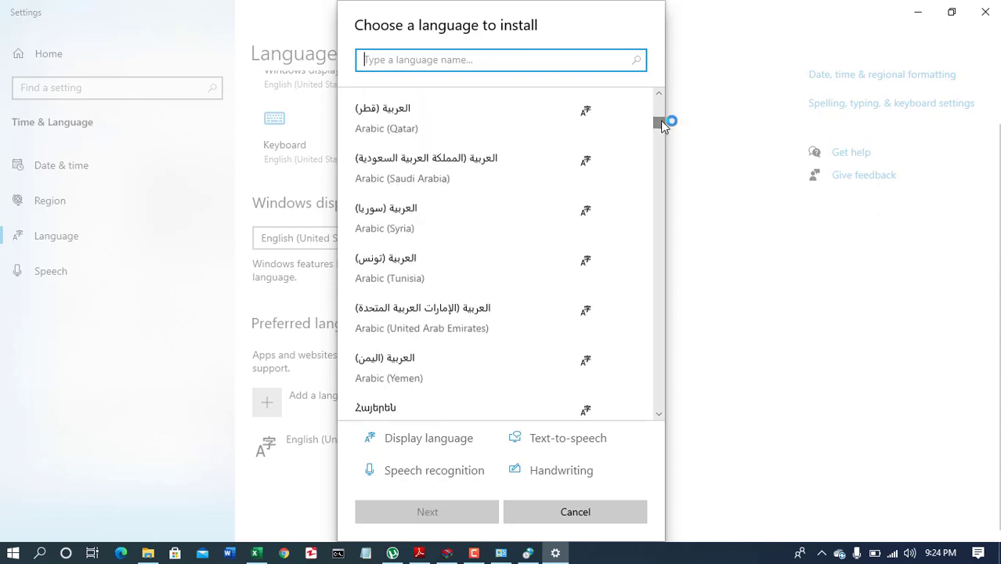
pyautogui.click(442, 166)
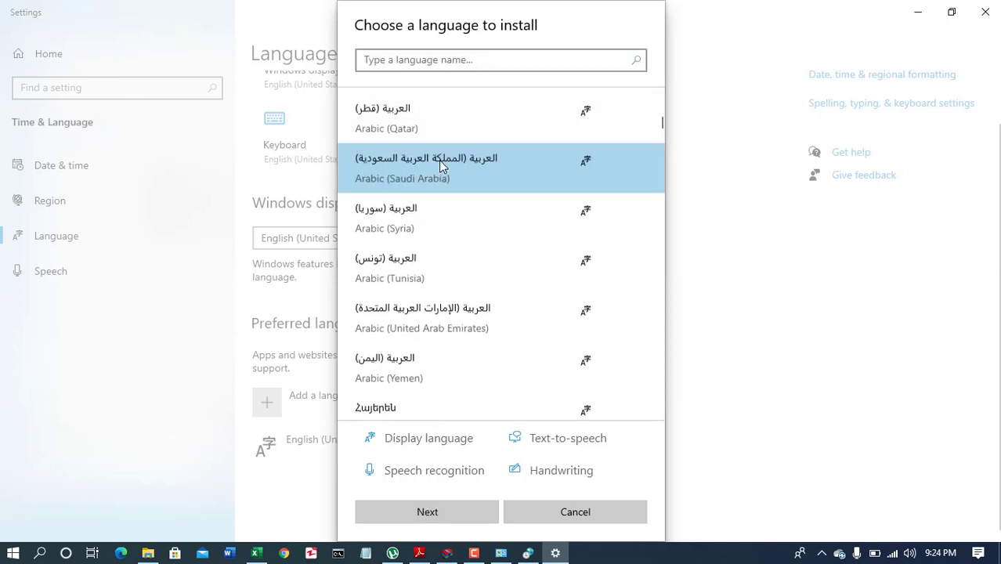
pyautogui.click(421, 511)
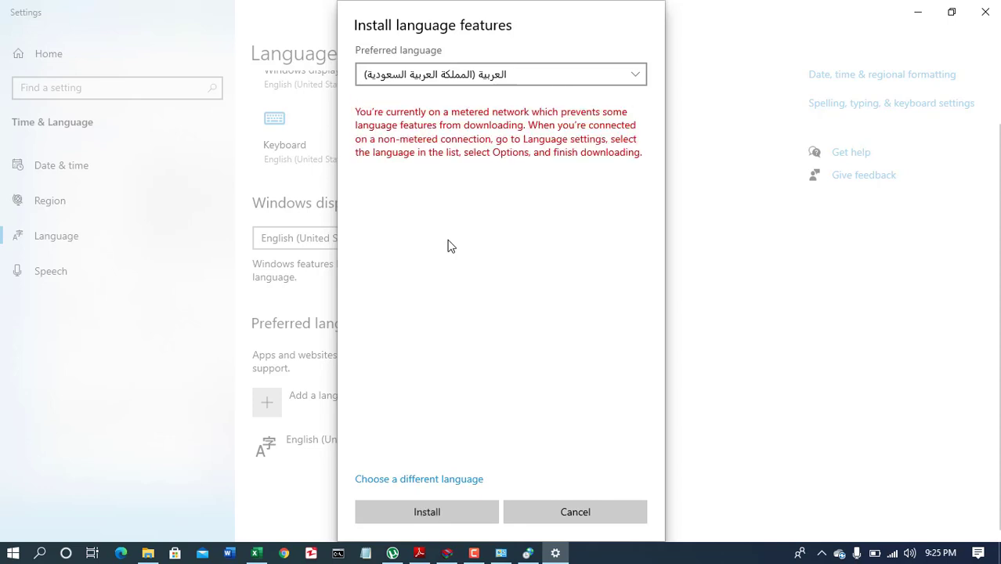
pyautogui.click(440, 511)
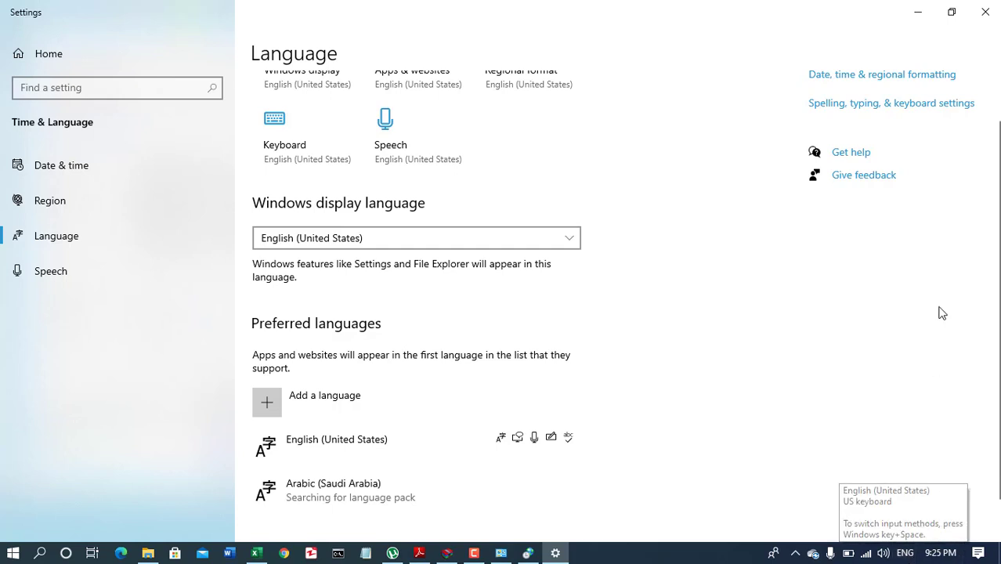
# Step: Close the language settings, accept the Region dialog and close the Control Panel window
pyautogui.click(985, 14)
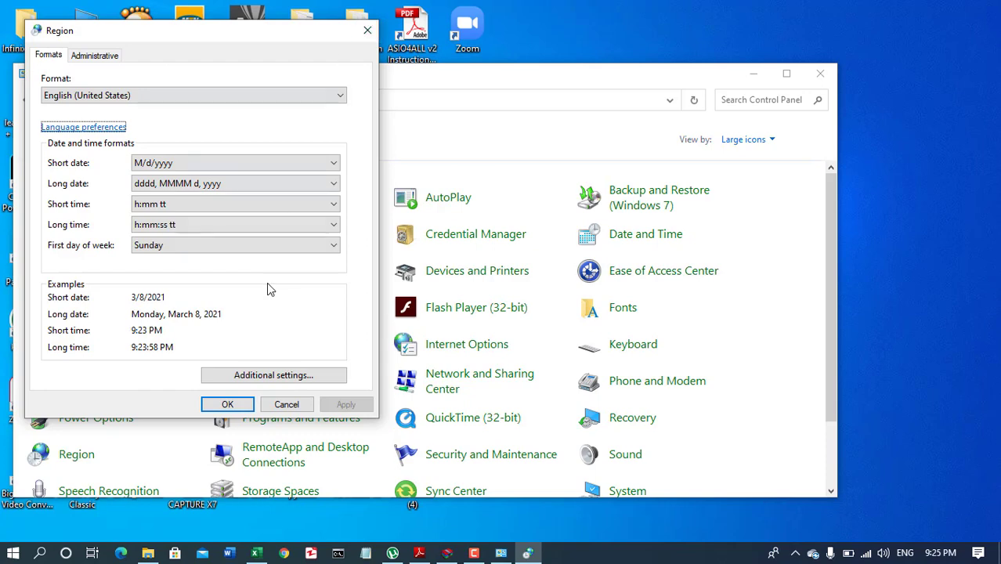
pyautogui.click(230, 405)
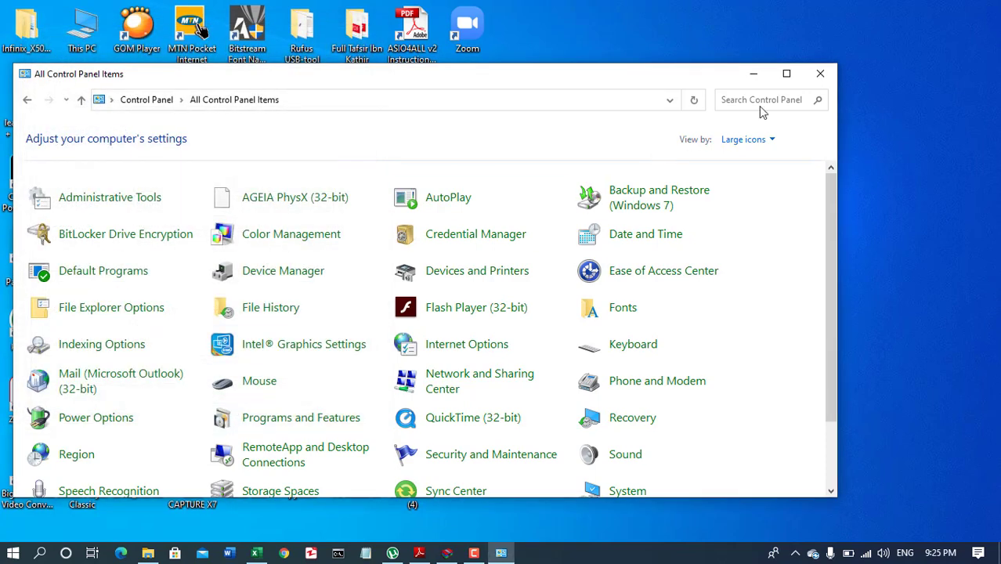
pyautogui.click(822, 74)
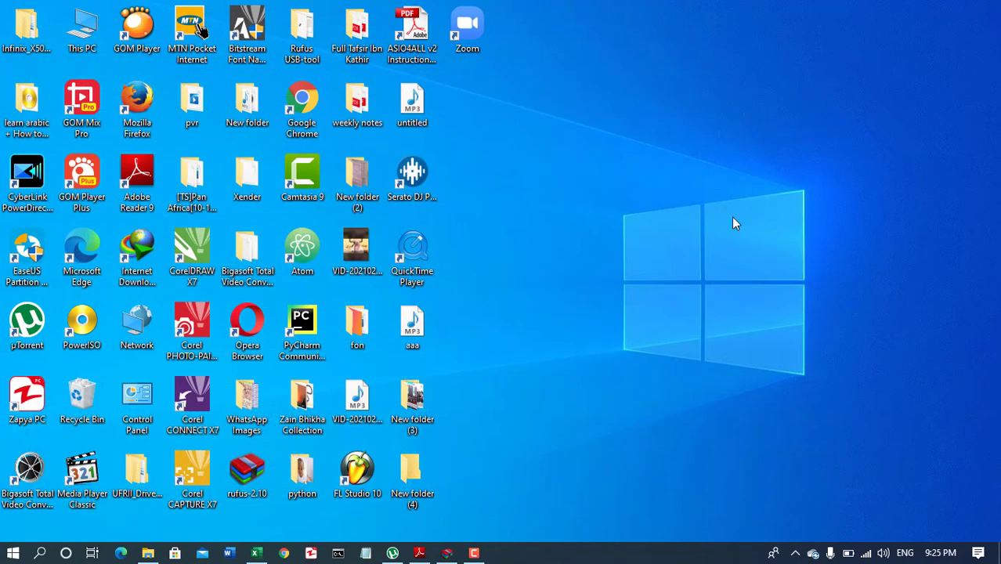
# Step: Check the available keyboard input languages and open a blank Notepad document
pyautogui.click(906, 554)
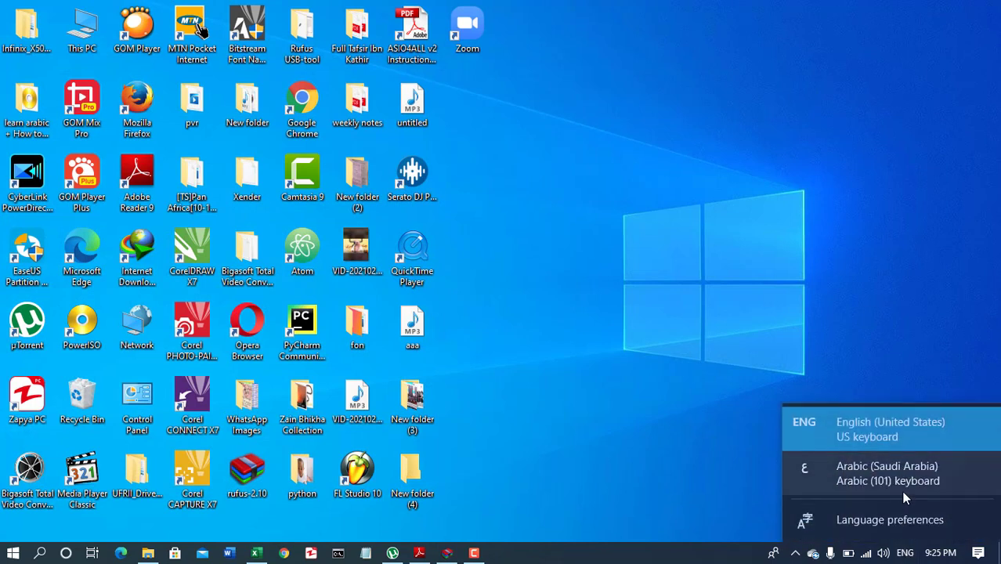
pyautogui.click(796, 318)
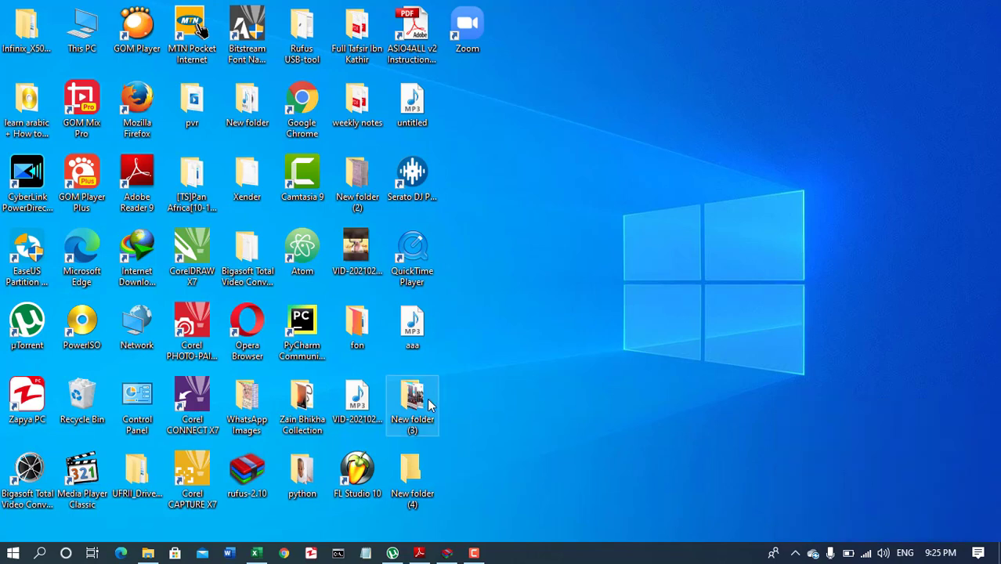
pyautogui.click(366, 553)
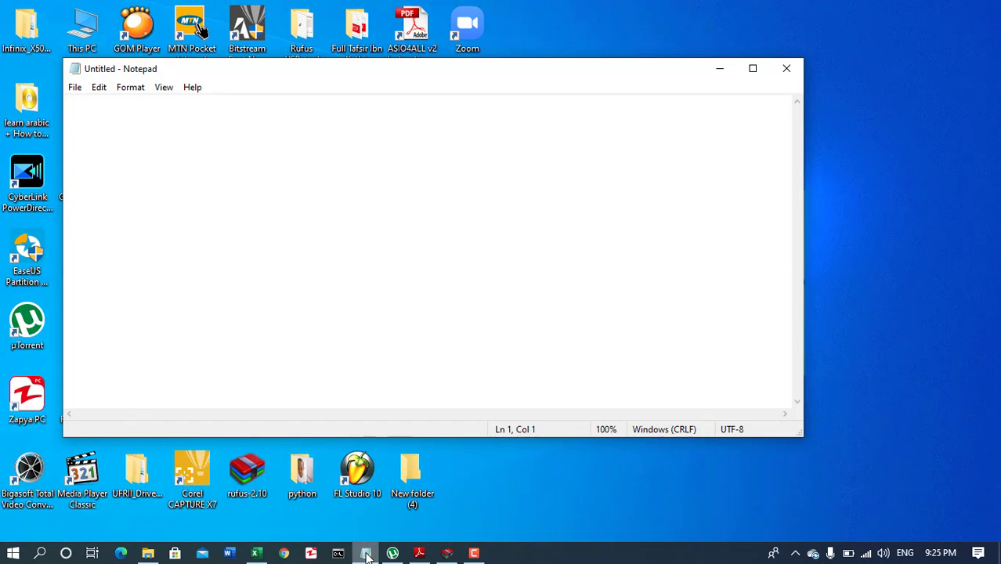
pyautogui.write('thi')
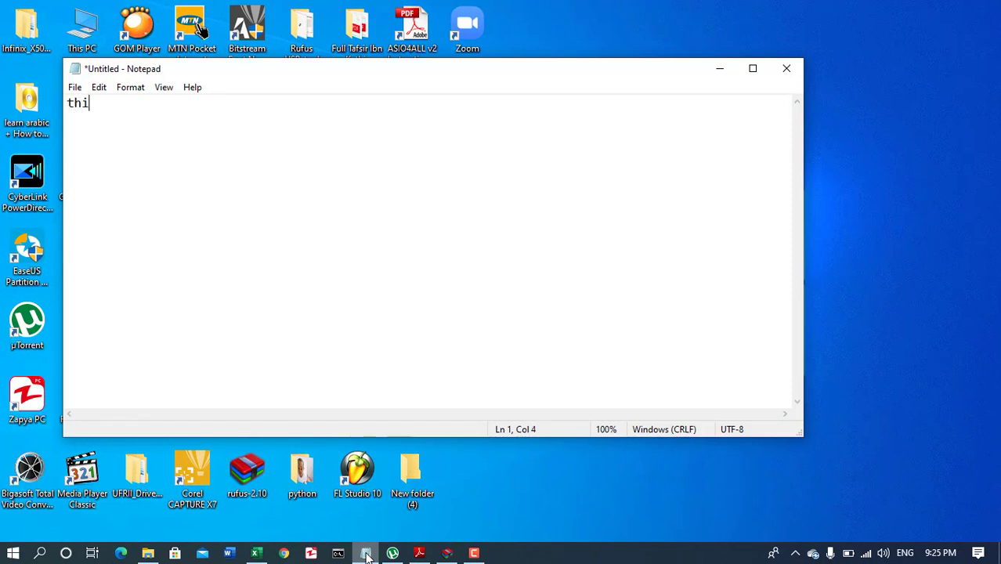
pyautogui.press('BackSpace')
pyautogui.press('BackSpace')
pyautogui.press('BackSpace')
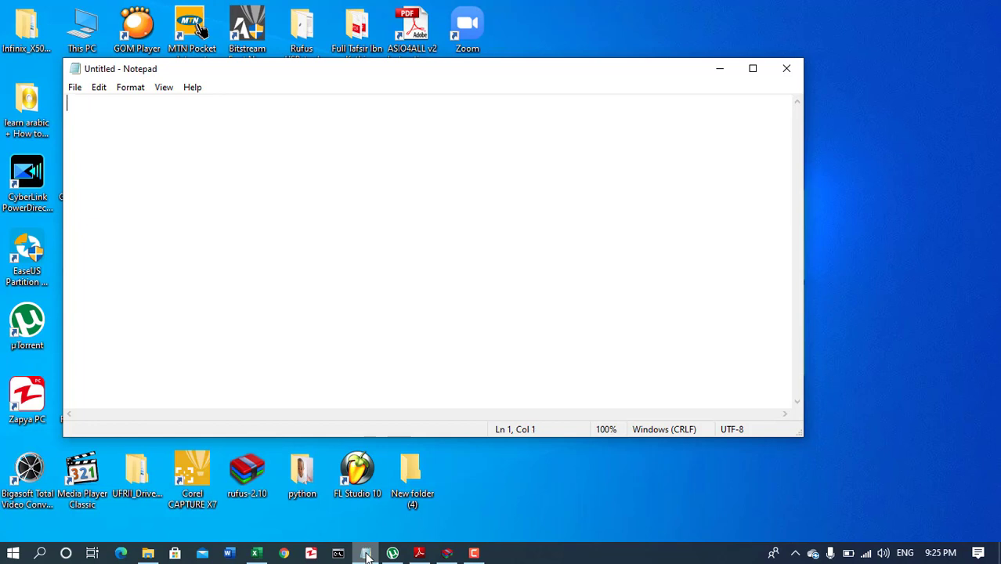
# Step: Write "you are welcome" on the first line and leave an empty line below it
pyautogui.write('you are ')
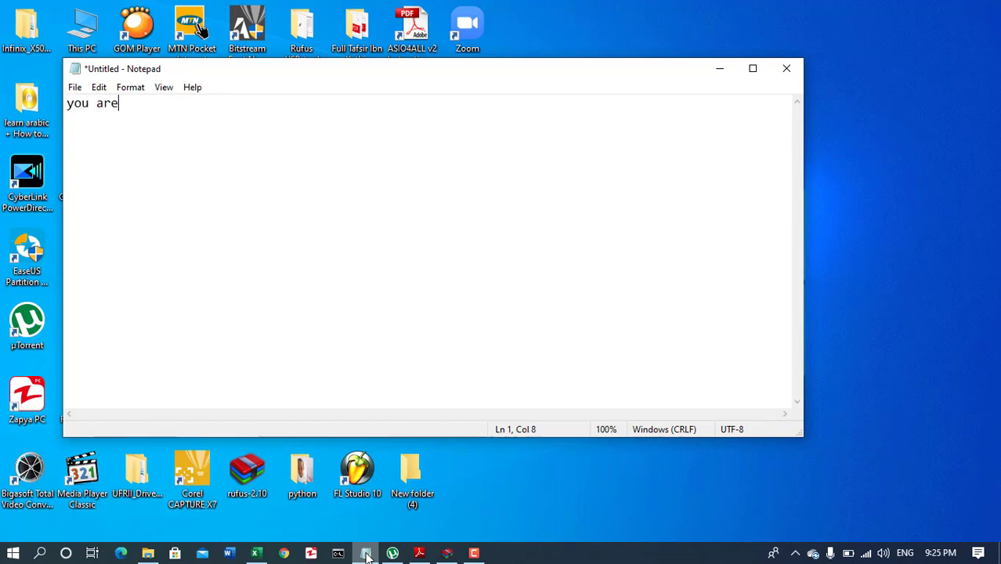
pyautogui.write('welcome')
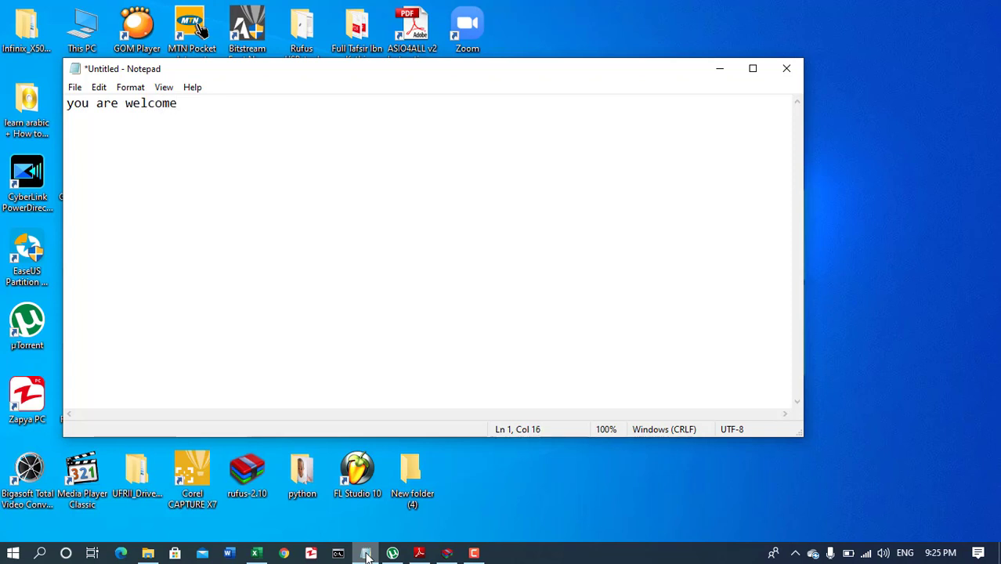
pyautogui.press('Return')
pyautogui.press('Return')
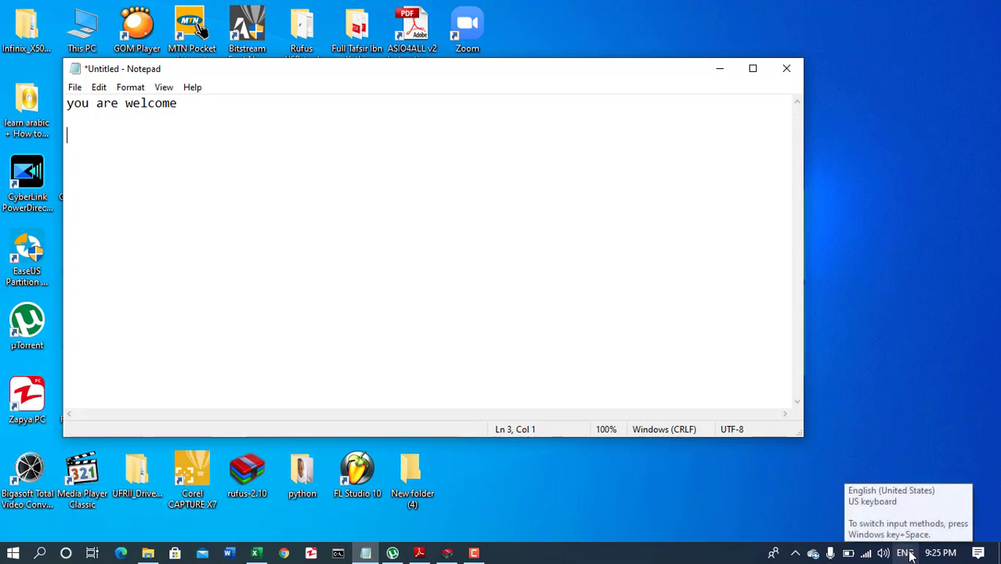
# Step: Switch the keyboard input to Arabic (Saudi Arabia) and write a short Arabic test text on the third line
pyautogui.click(907, 553)
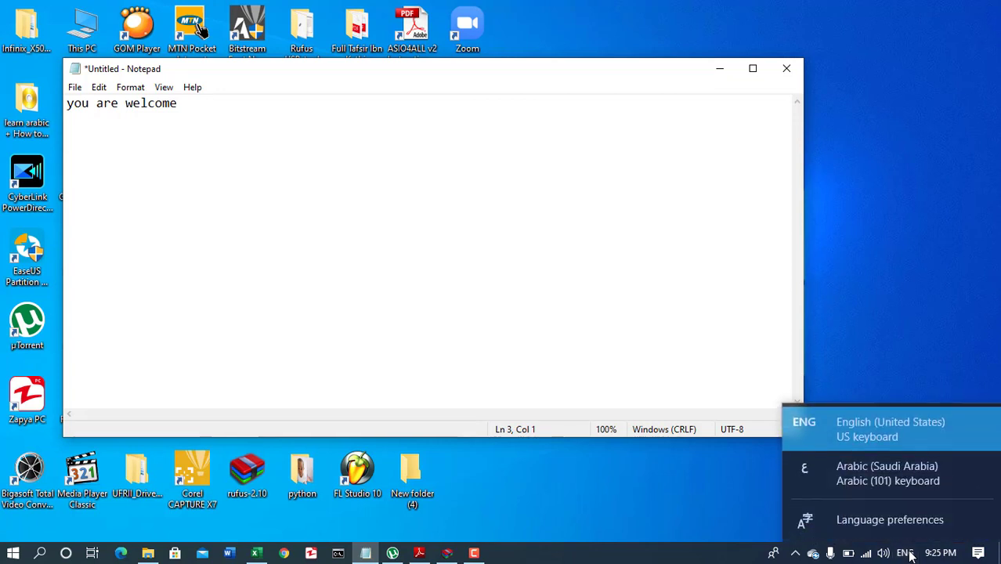
pyautogui.click(924, 482)
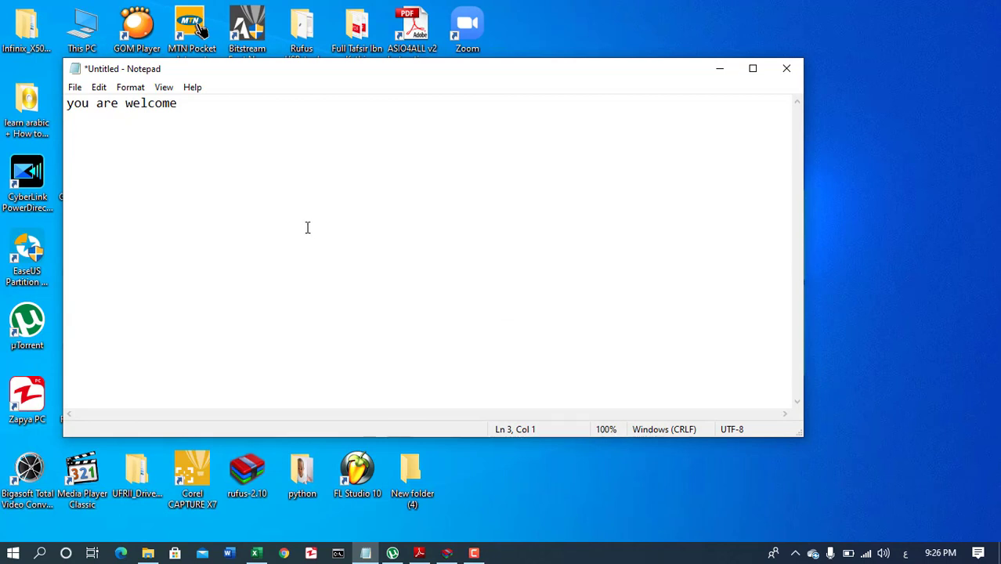
pyautogui.write('الصي')
pyautogui.press('BackSpace')
pyautogui.write('ة')
pyautogui.press('End')
pyautogui.write('ال')
pyautogui.write('م')
# Step: Delete the Arabic test text and switch the keyboard input back to English (United States)
pyautogui.press('BackSpace')
pyautogui.press('BackSpace')
pyautogui.press('BackSpace')
pyautogui.press('BackSpace')
pyautogui.press('BackSpace')
pyautogui.press('BackSpace')
pyautogui.press('BackSpace')
pyautogui.press('BackSpace')
pyautogui.click(906, 554)
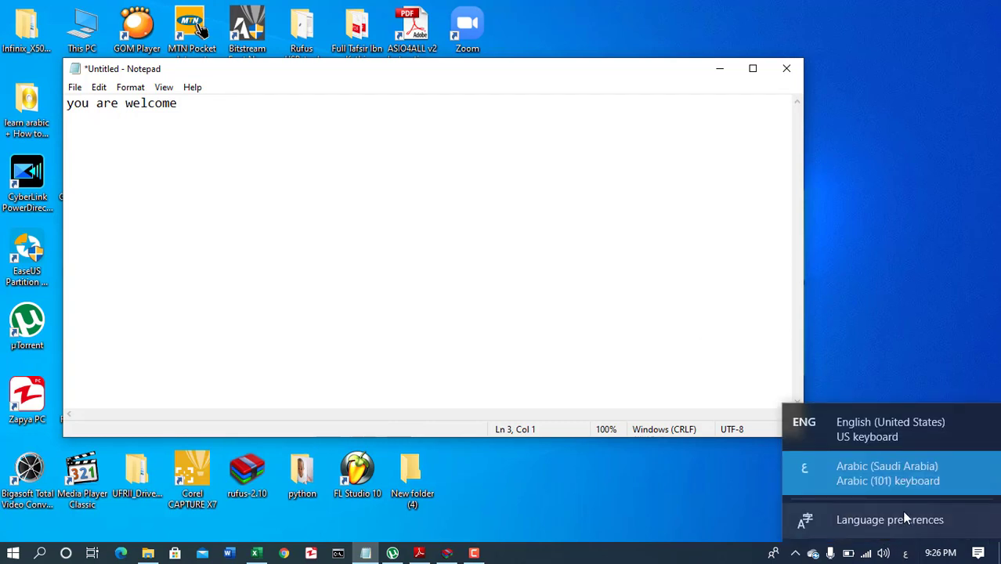
pyautogui.click(907, 431)
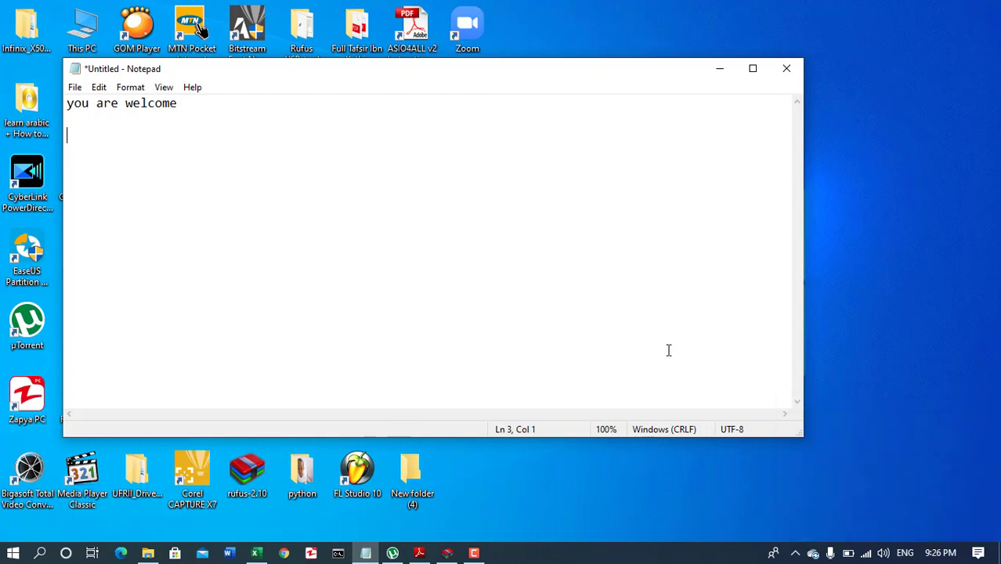
# Step: Write "Thank you for watching" on the third line and "make sure you subsribe and like" on the line below
pyautogui.write('Thank you')
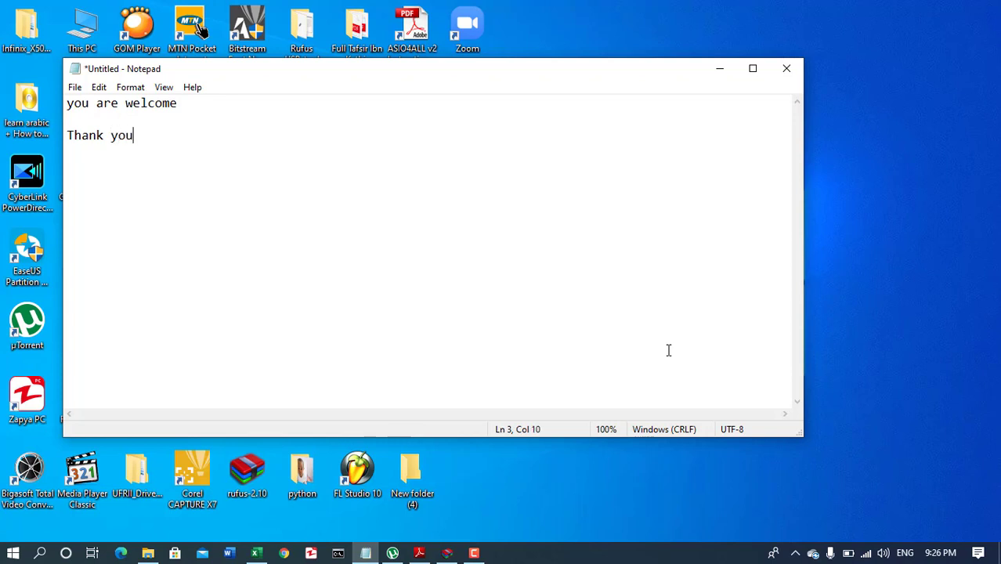
pyautogui.write(' for watching')
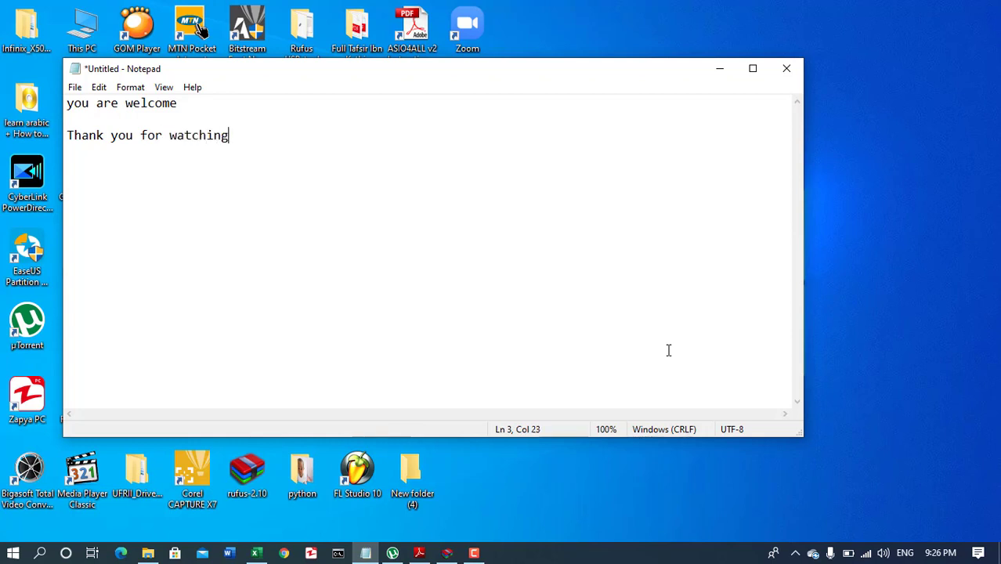
pyautogui.press('Return')
pyautogui.write('make sure y')
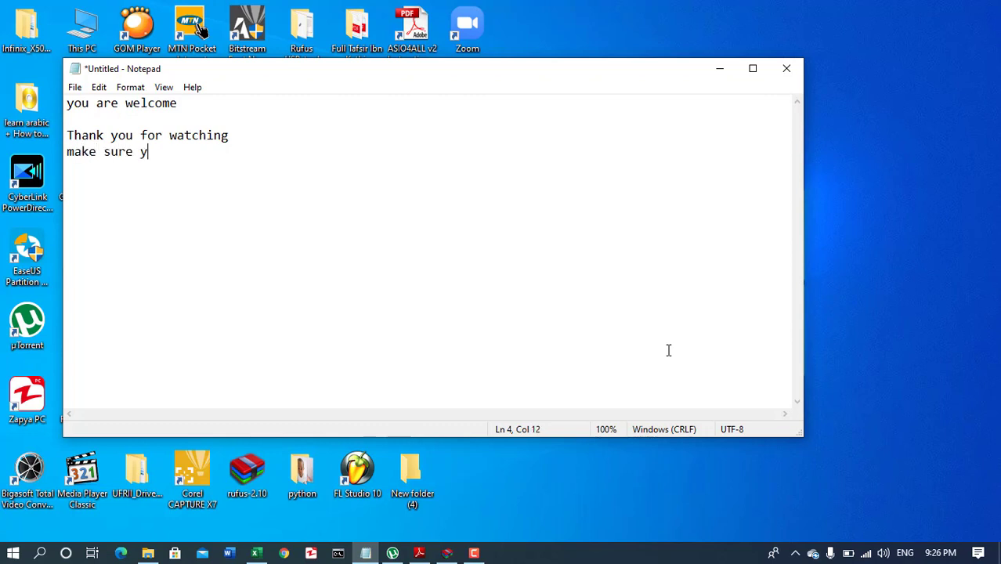
pyautogui.write('ou subsribe')
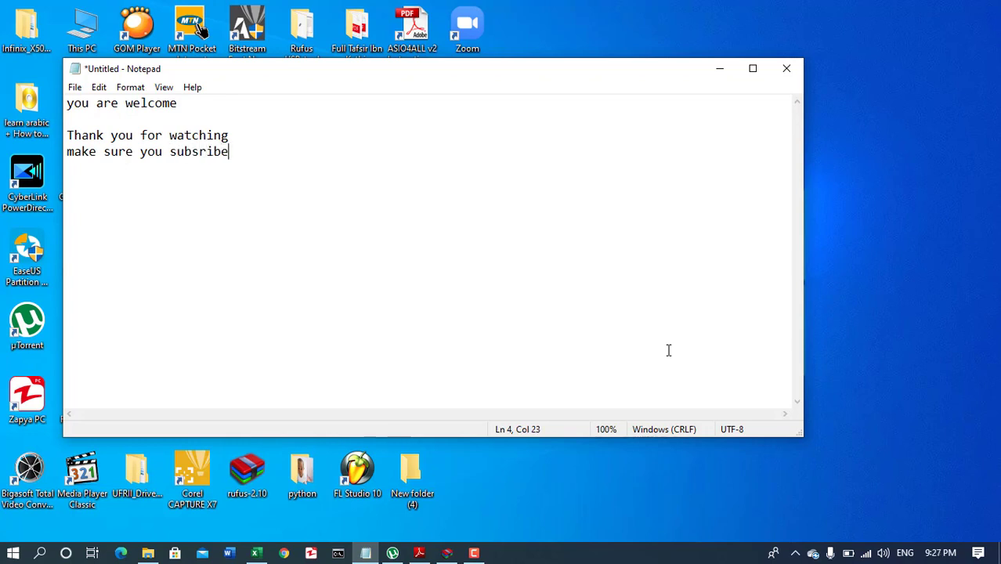
pyautogui.write(' and lik')
# Step: Leave an empty line and write the closing line "see you soon in another video"
pyautogui.press('Return')
pyautogui.press('Return')
pyautogui.write('see ')
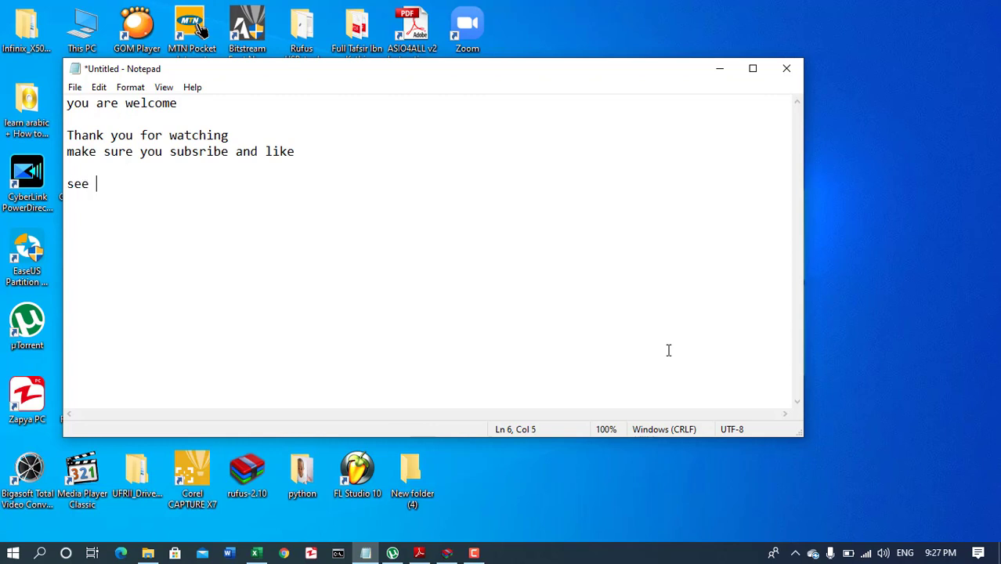
pyautogui.write('you soon in ')
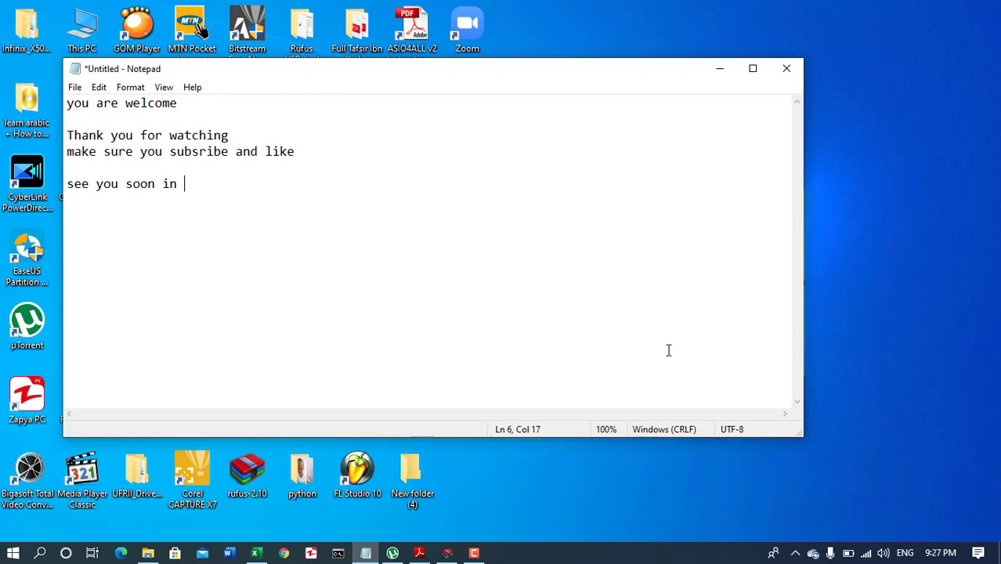
pyautogui.write('another video')
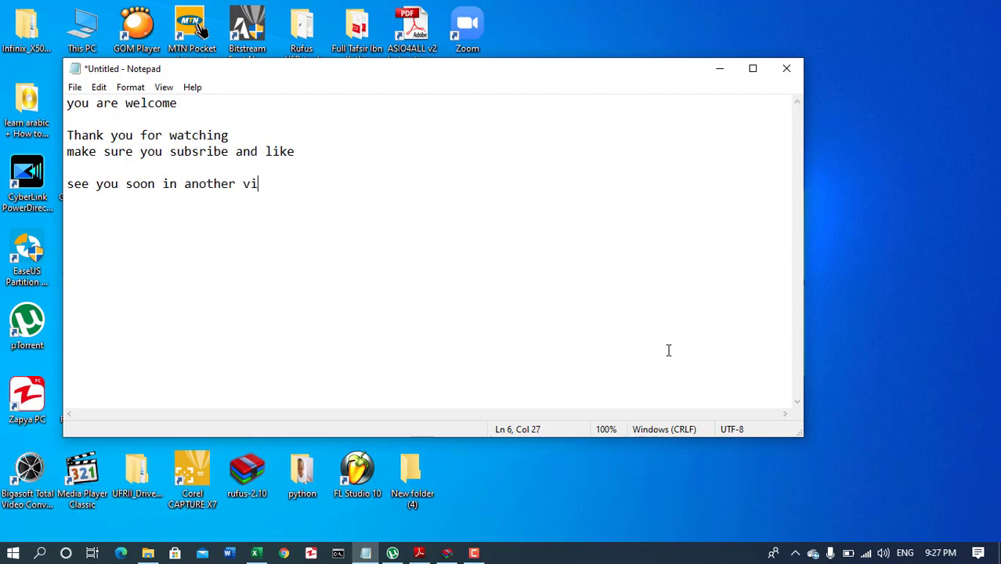